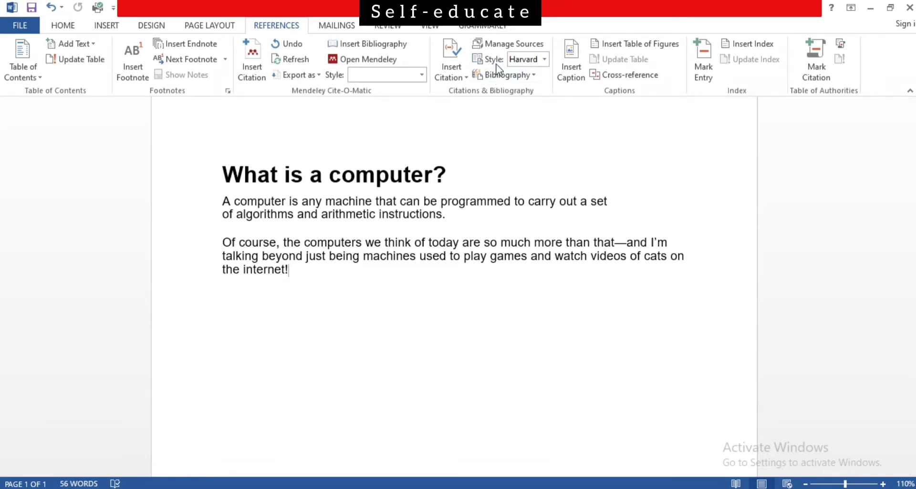
Keep Harvard as the citation style and start adding a new citation source.
{"action": "left_click", "coordinate": [545, 63]}
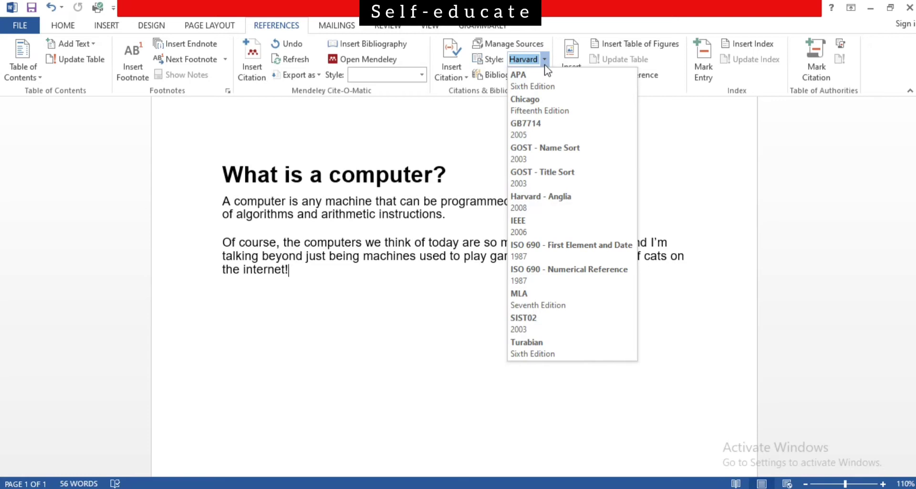
{"action": "left_click", "coordinate": [547, 203]}
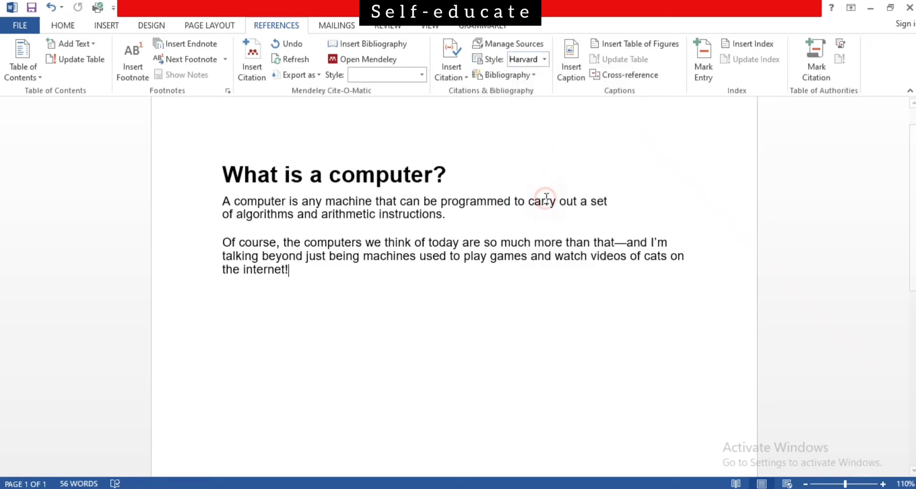
{"action": "left_click", "coordinate": [451, 66]}
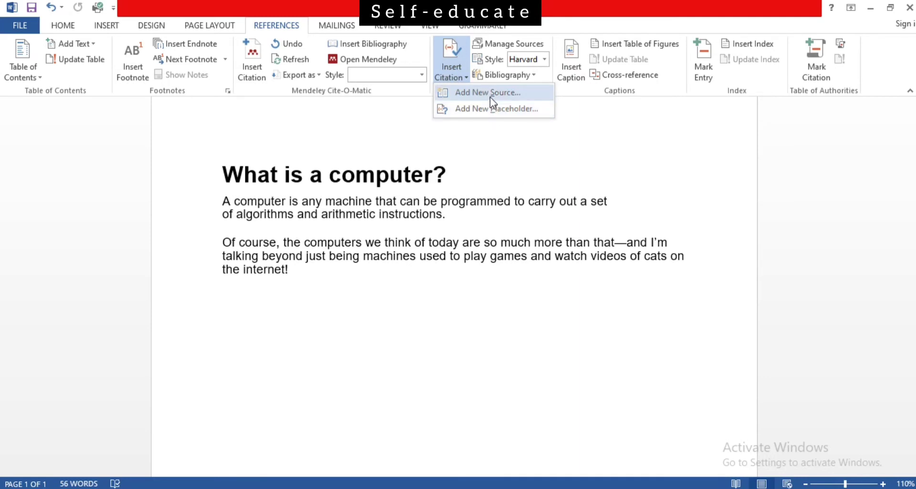
{"action": "left_click", "coordinate": [491, 95]}
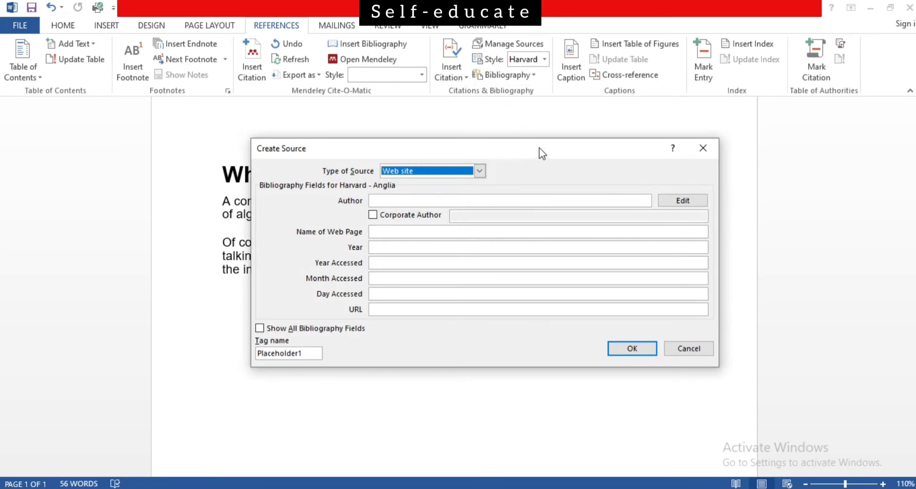
Set the new source's type to Web site and go to the Author field.
{"action": "left_click_drag", "start_coordinate": [540, 147], "coordinate": [560, 127]}
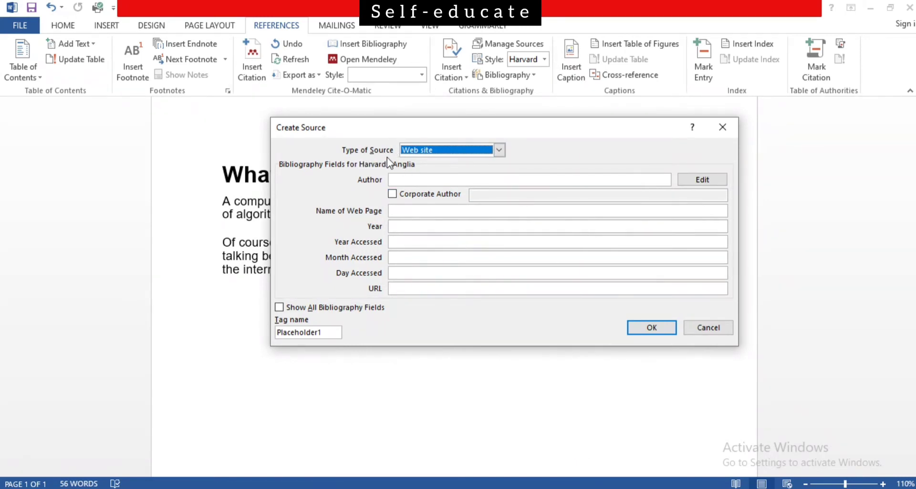
{"action": "left_click", "coordinate": [499, 150]}
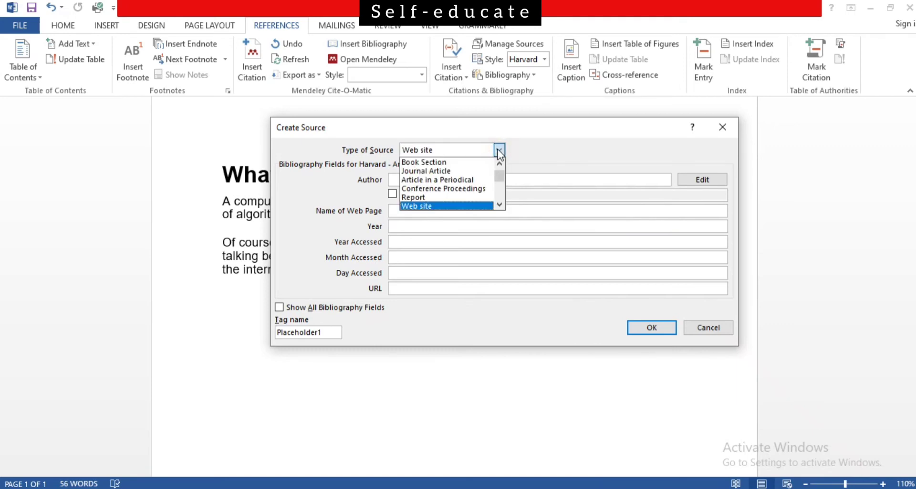
{"action": "scroll", "coordinate": [476, 166], "scroll_direction": "down", "scroll_amount": 1}
{"action": "scroll", "coordinate": [486, 176], "scroll_direction": "down", "scroll_amount": 1}
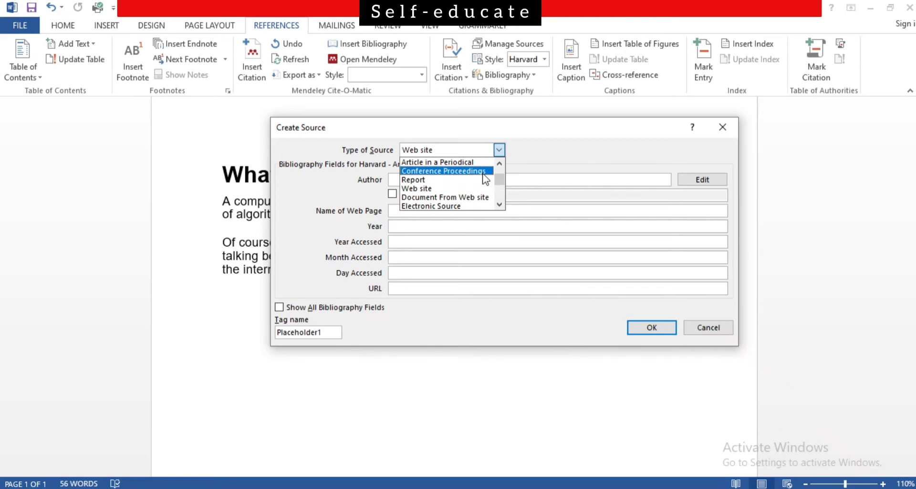
{"action": "scroll", "coordinate": [477, 187], "scroll_direction": "up", "scroll_amount": 2}
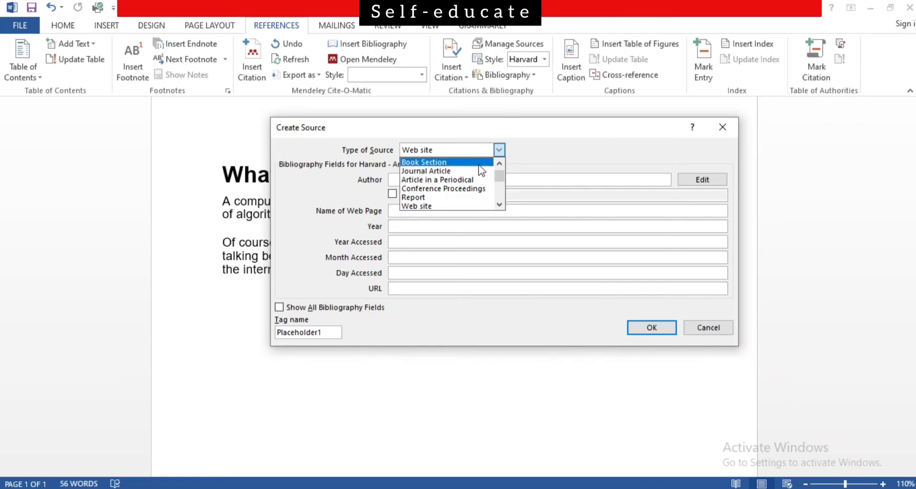
{"action": "left_click", "coordinate": [435, 205]}
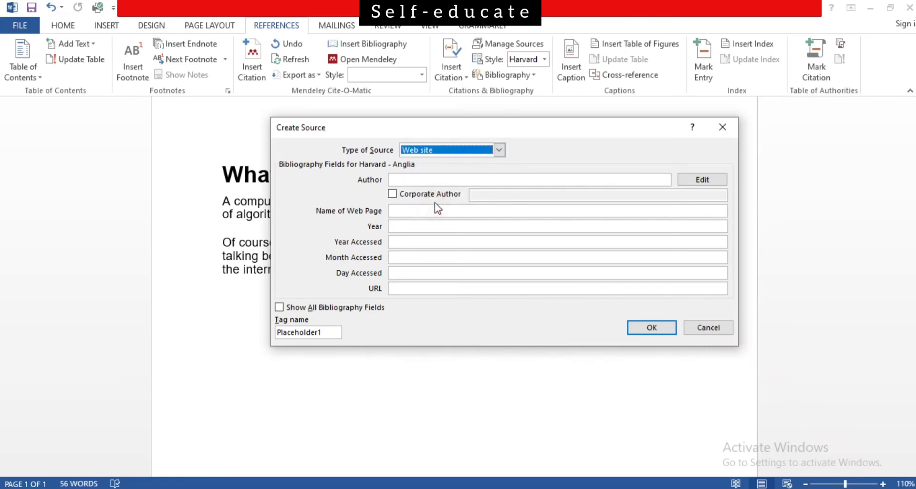
{"action": "left_click", "coordinate": [428, 183]}
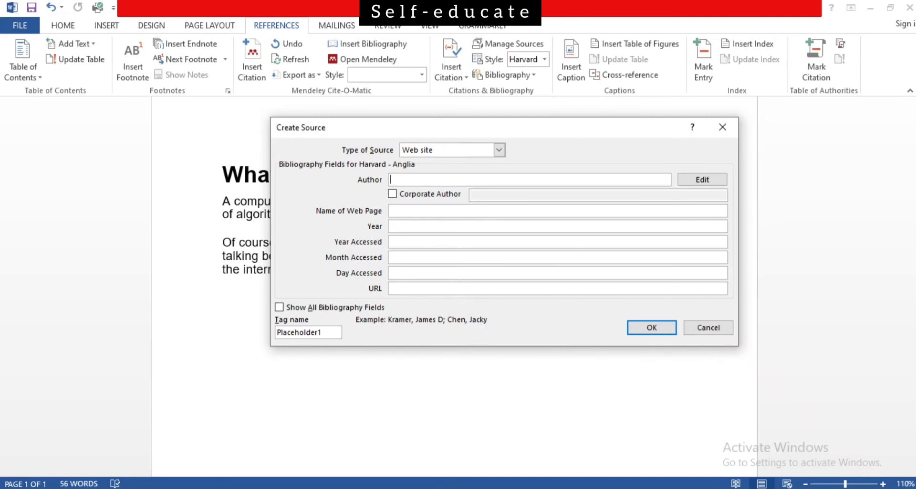
Copy the author iD Tech from the article into the source's Author field.
{"action": "key", "text": "alt+Tab"}
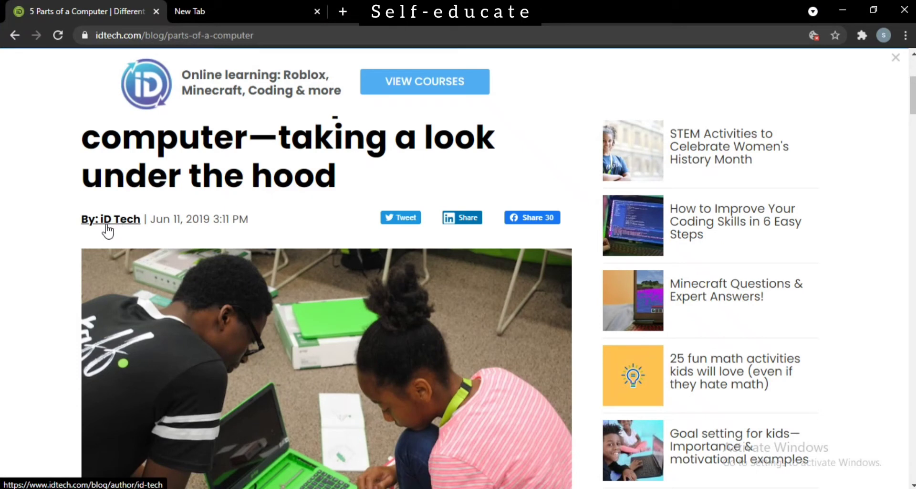
{"action": "left_click_drag", "start_coordinate": [143, 220], "coordinate": [104, 225]}
{"action": "key", "text": "ctrl+c"}
{"action": "key", "text": "alt+Tab"}
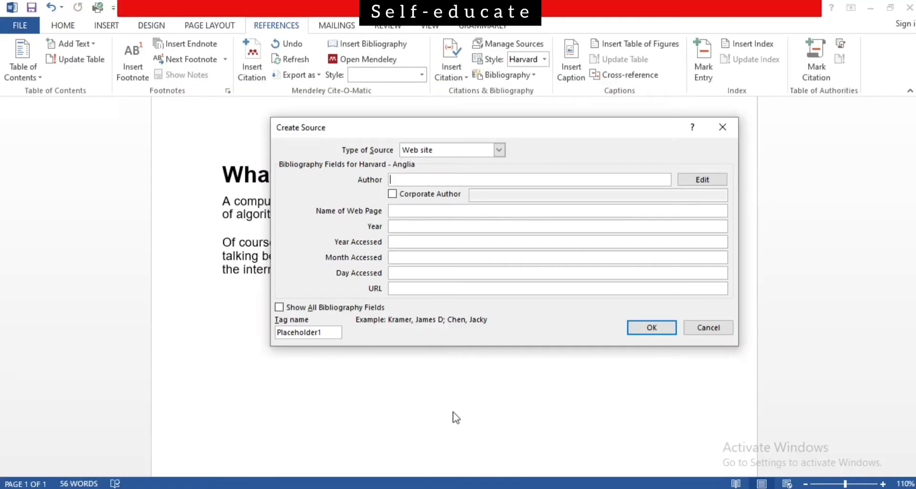
{"action": "key", "text": "ctrl+v"}
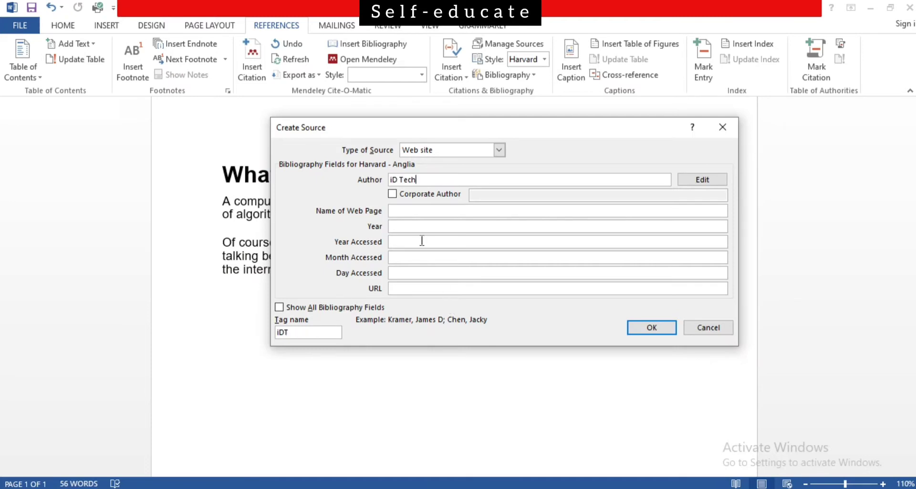
{"action": "left_click", "coordinate": [425, 210]}
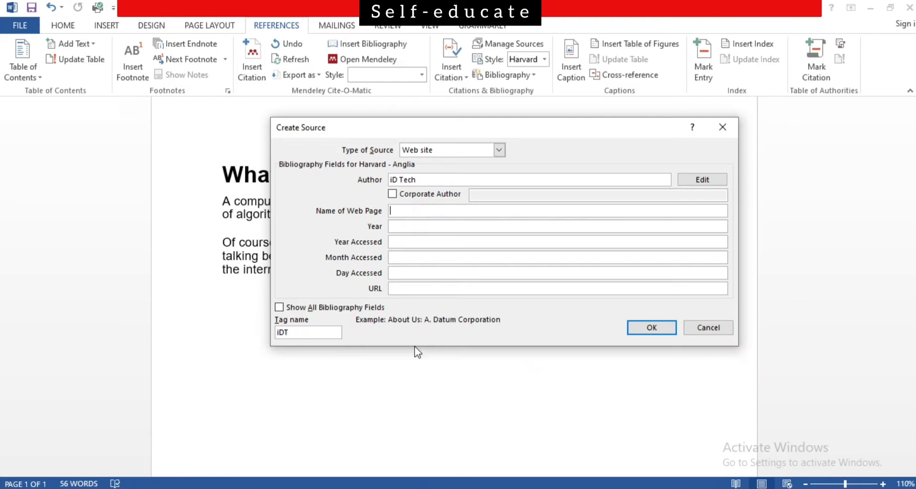
Paste the full article title as Name of Web Page and pick up the year 2019.
{"action": "key", "text": "alt+Tab"}
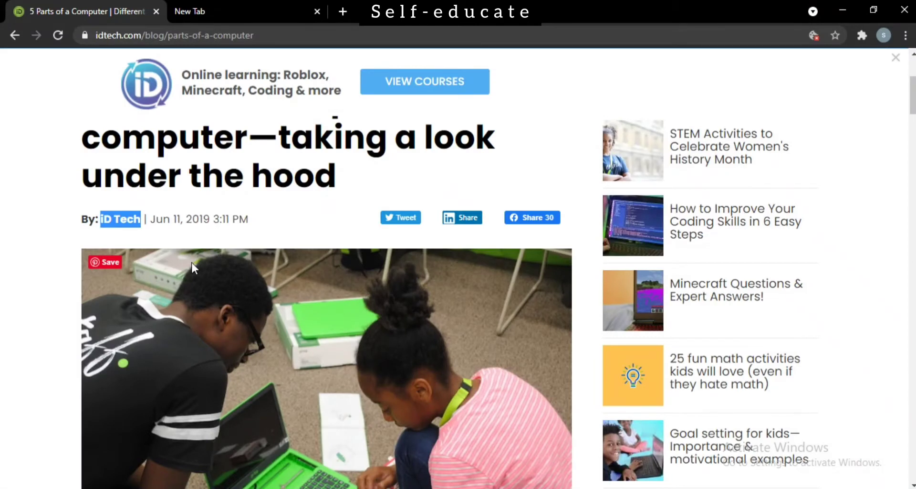
{"action": "scroll", "coordinate": [191, 262], "scroll_direction": "up", "scroll_amount": 3}
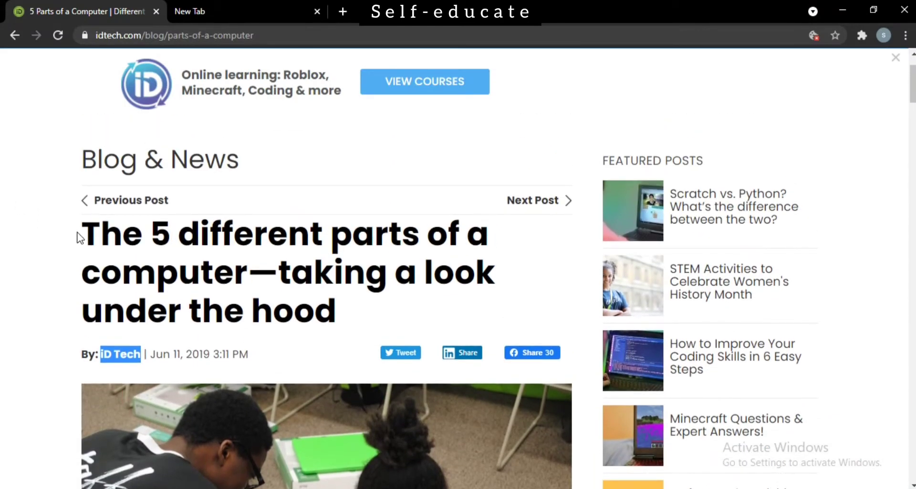
{"action": "left_click_drag", "start_coordinate": [77, 235], "coordinate": [363, 318]}
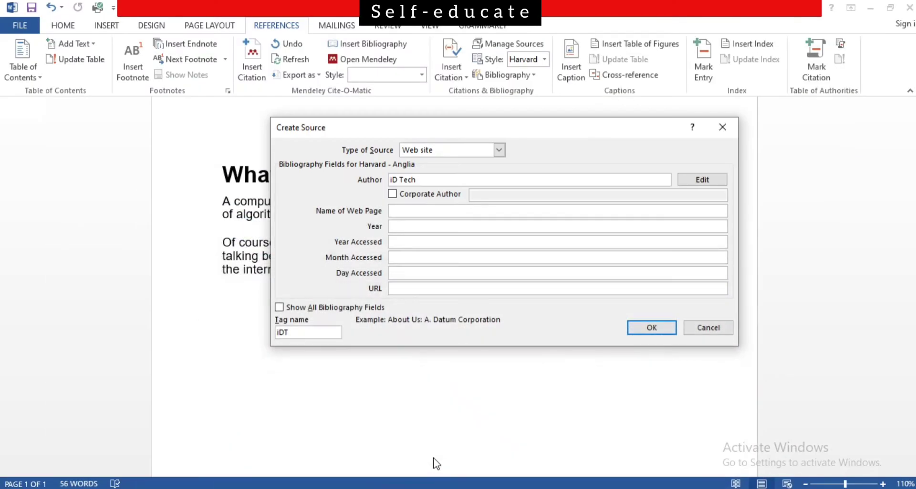
{"action": "type", "text": "The 5 different parts of a computer—taking a look under the hood"}
{"action": "left_click", "coordinate": [398, 227]}
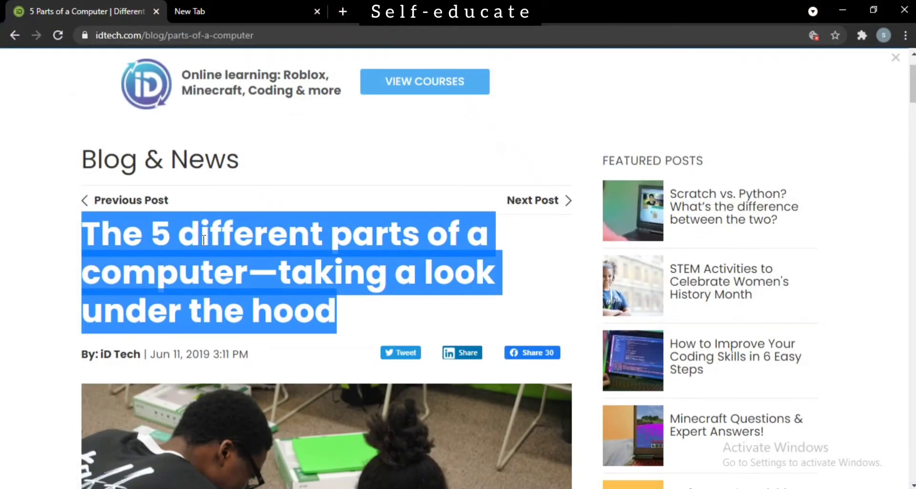
{"action": "scroll", "coordinate": [204, 239], "scroll_direction": "down", "scroll_amount": 1}
{"action": "left_click_drag", "start_coordinate": [215, 288], "coordinate": [188, 287]}
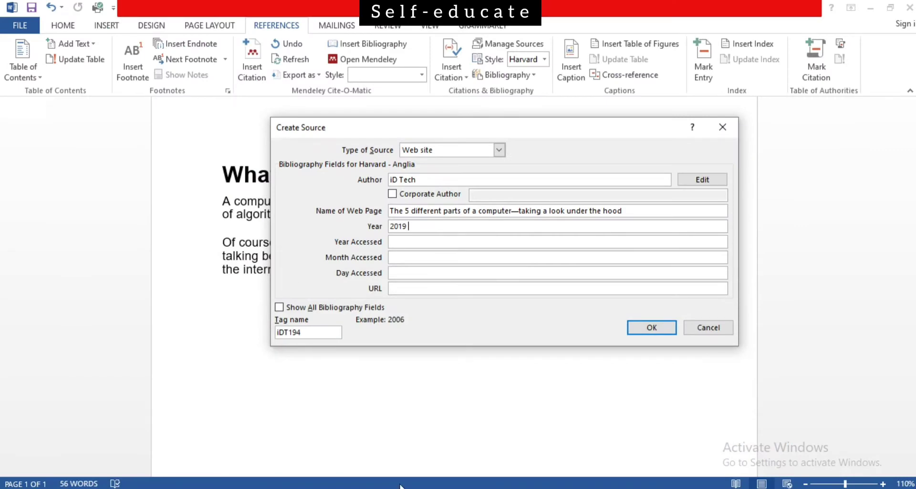
Enter the access date: Year Accessed 2021, Month Accessed May, Day Accessed 10.
{"action": "left_click", "coordinate": [425, 241]}
{"action": "type", "text": "2021"}
{"action": "left_click", "coordinate": [439, 258]}
{"action": "type", "text": "May"}
{"action": "left_click", "coordinate": [444, 270]}
{"action": "type", "text": "10"}
{"action": "left_click", "coordinate": [410, 288]}
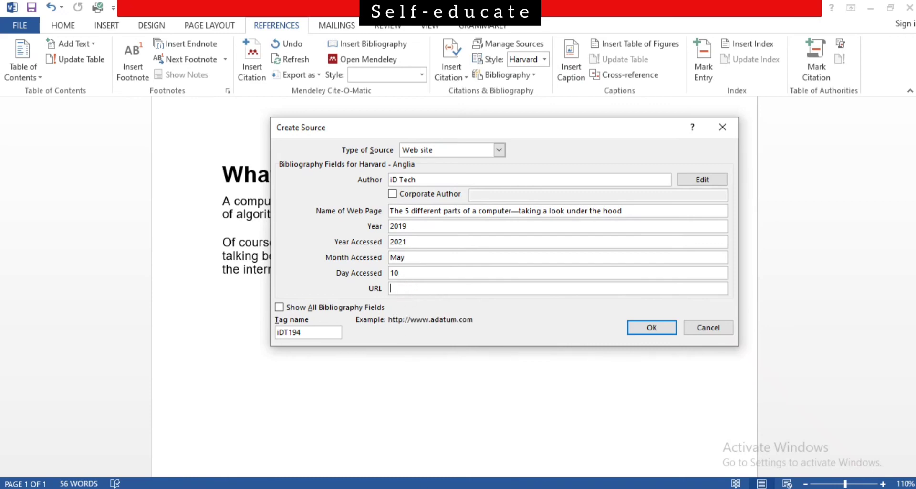
{"action": "key", "text": "alt+Tab"}
{"action": "left_click", "coordinate": [279, 34]}
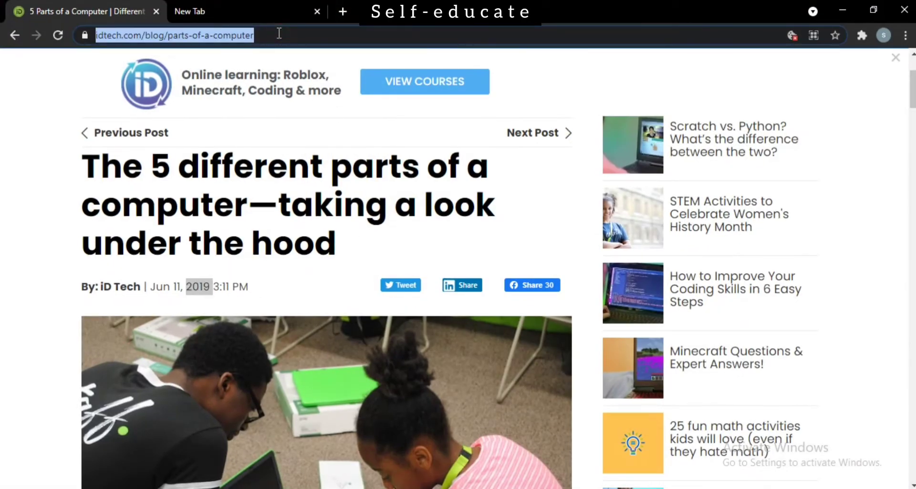
{"action": "key", "text": "ctrl+c"}
{"action": "key", "text": "alt+Tab"}
{"action": "key", "text": "ctrl+v"}
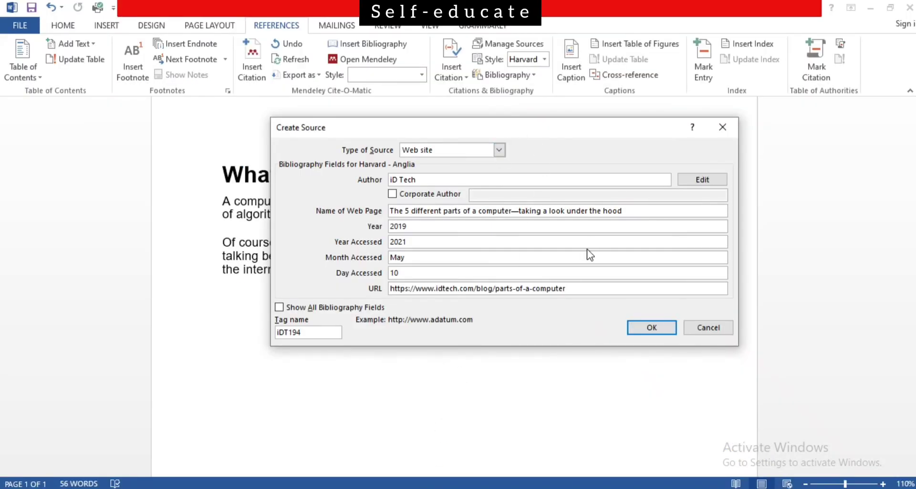
{"action": "left_click", "coordinate": [652, 328]}
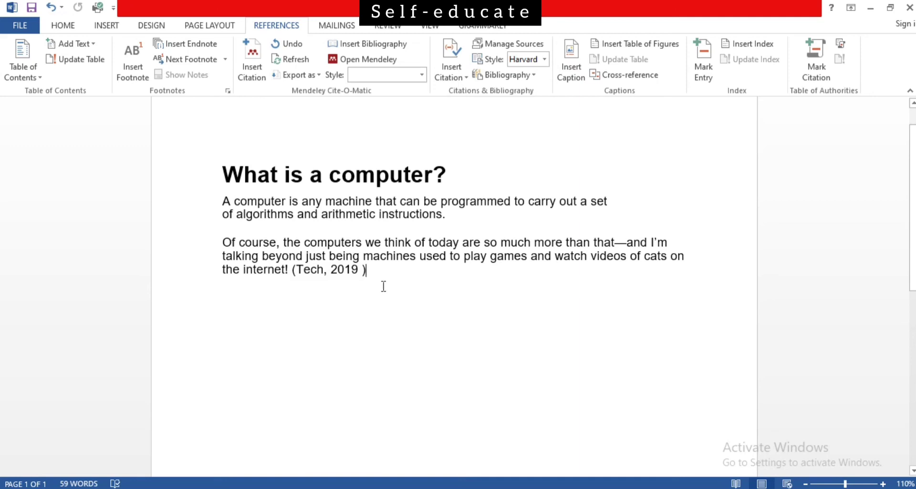
Place the insertion point on a new blank line below the cited paragraph.
{"action": "double_click", "coordinate": [244, 321]}
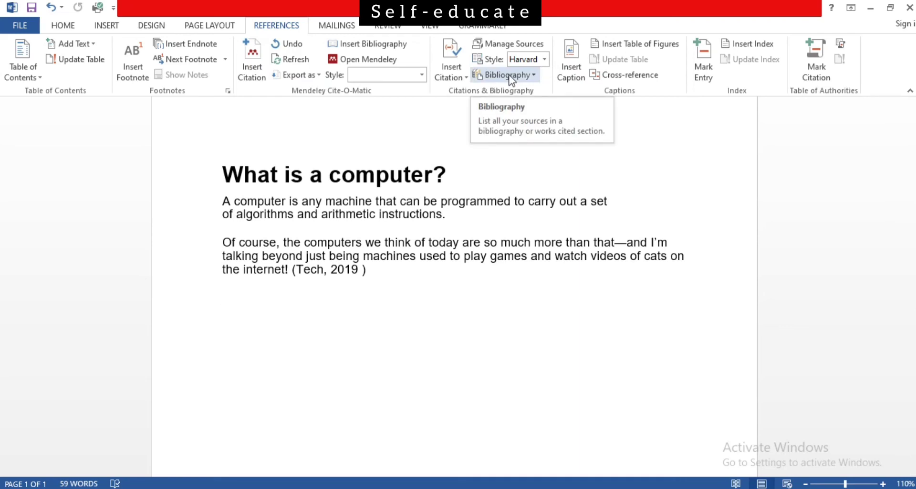
Insert the built-in Bibliography listing the iD Tech web page.
{"action": "left_click", "coordinate": [532, 76]}
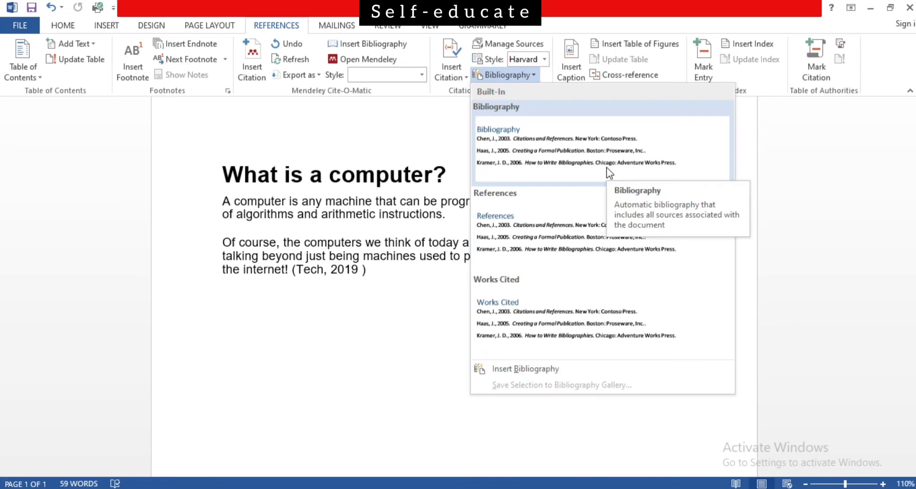
{"action": "left_click", "coordinate": [607, 168]}
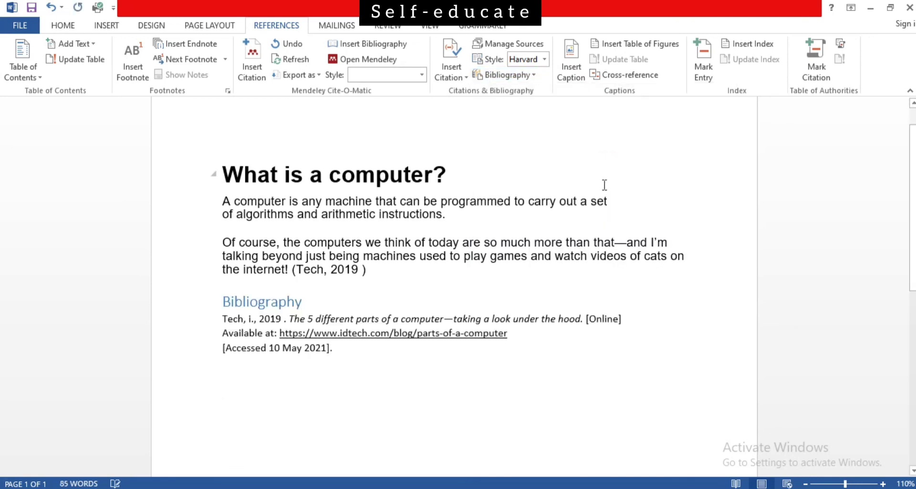